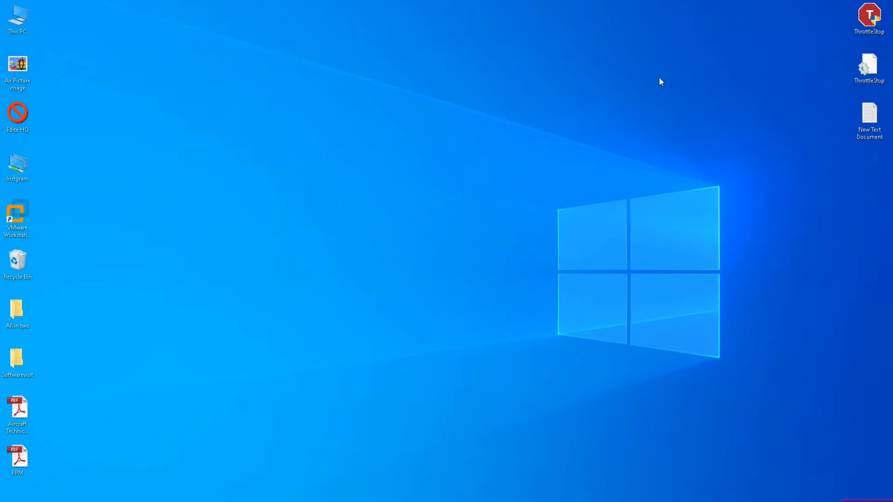
Step: Open the Windows Temp folder with the Run command TEMP
key(super+r)
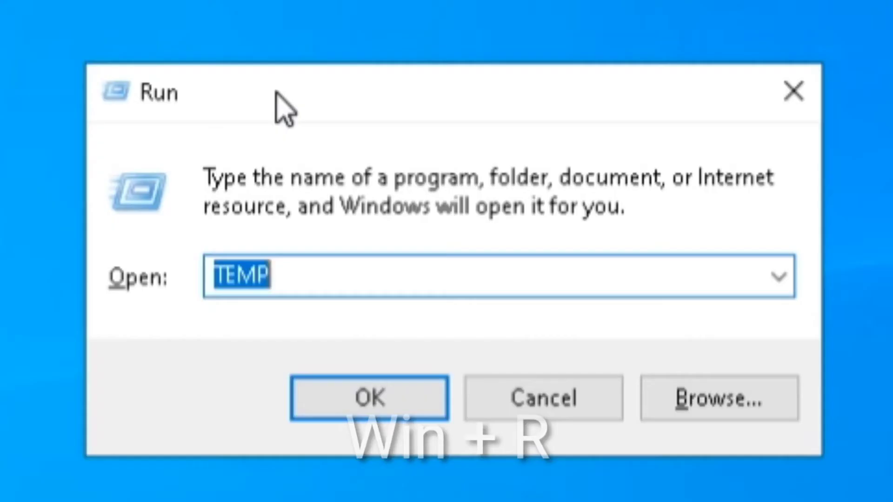
click(60, 456)
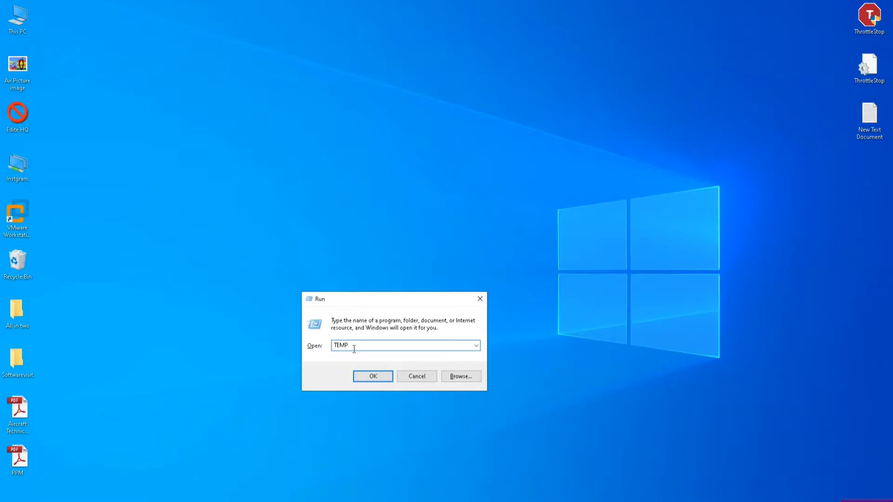
key(Return)
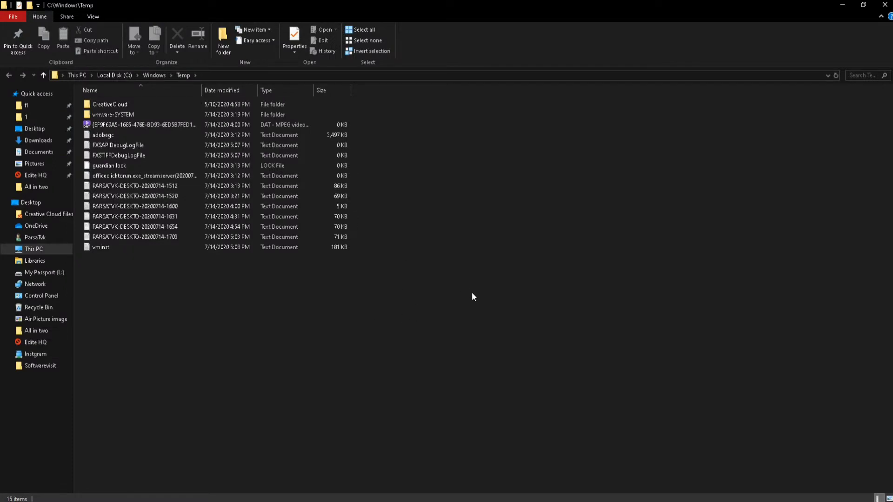
Step: Permanently delete all items in the Windows Temp folder, granting administrator permission and skipping files that are in use
key(ctrl+a)
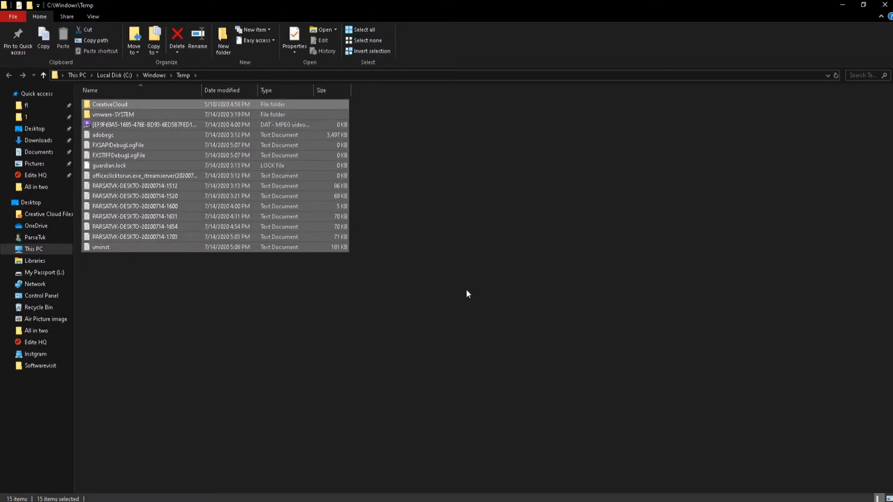
key(shift+Delete)
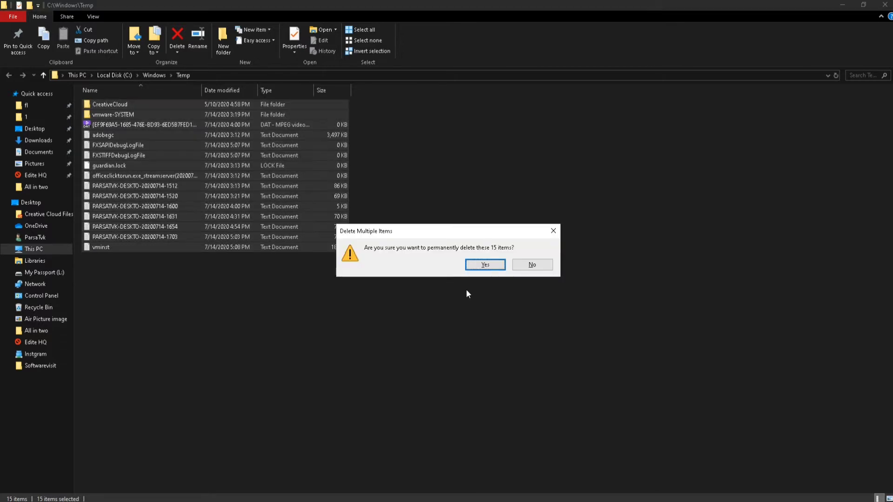
click(485, 265)
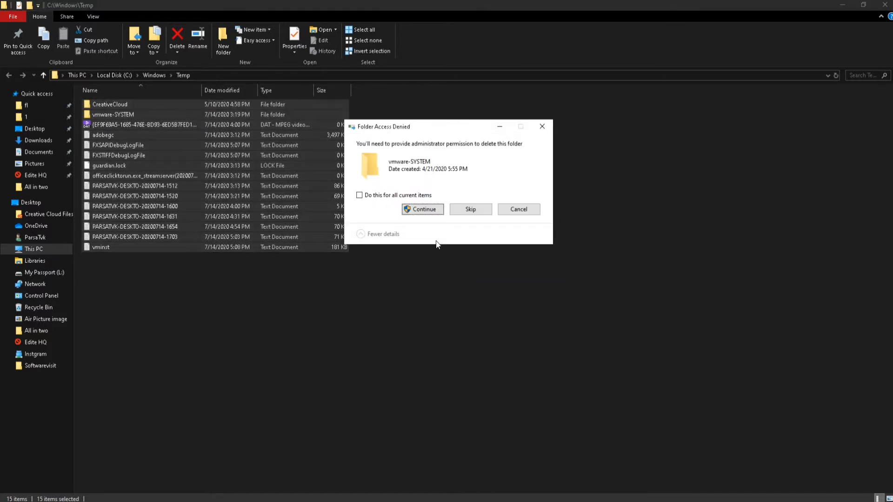
click(421, 209)
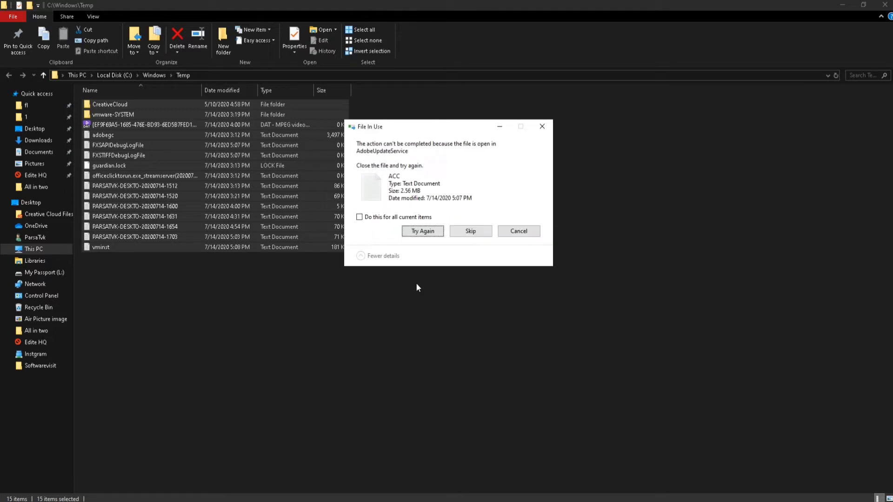
click(468, 237)
click(468, 237)
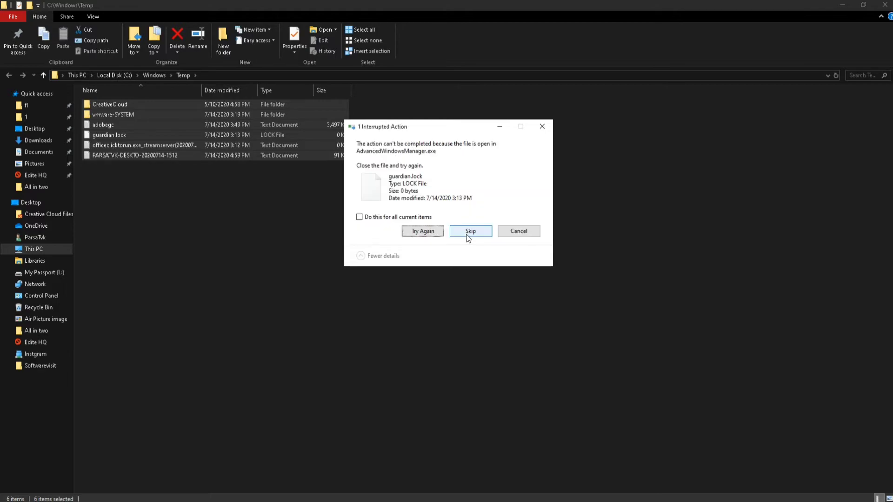
click(468, 234)
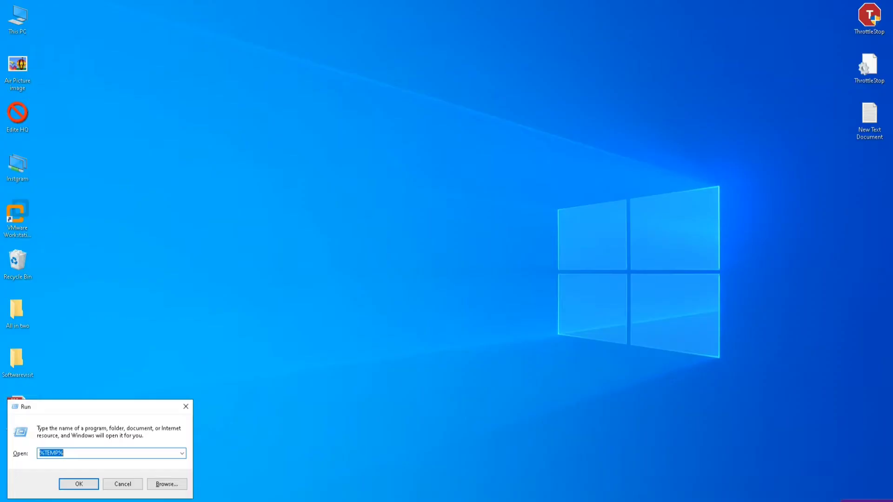
Step: Open the user's temporary folder with %TEMP% and permanently delete everything in it, skipping all files in use
key(Return)
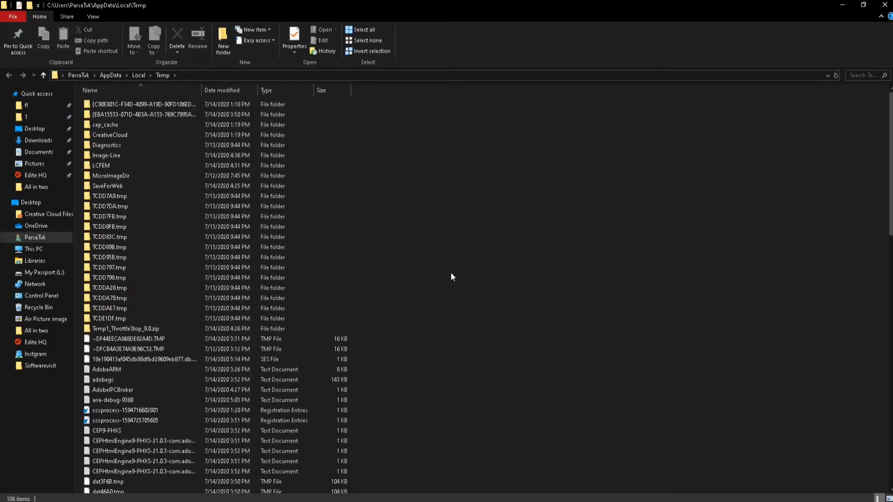
key(ctrl+a)
click(522, 133)
drag(328, 193, 72, 459)
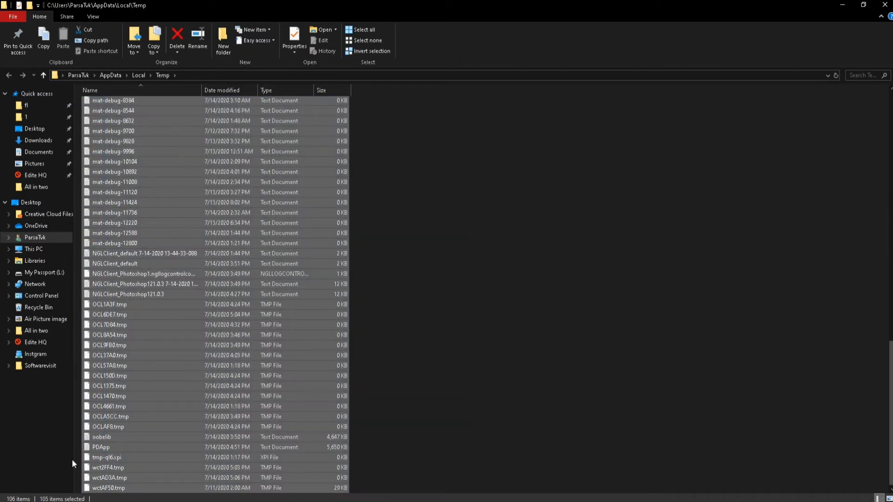
key(shift+Delete)
key(Return)
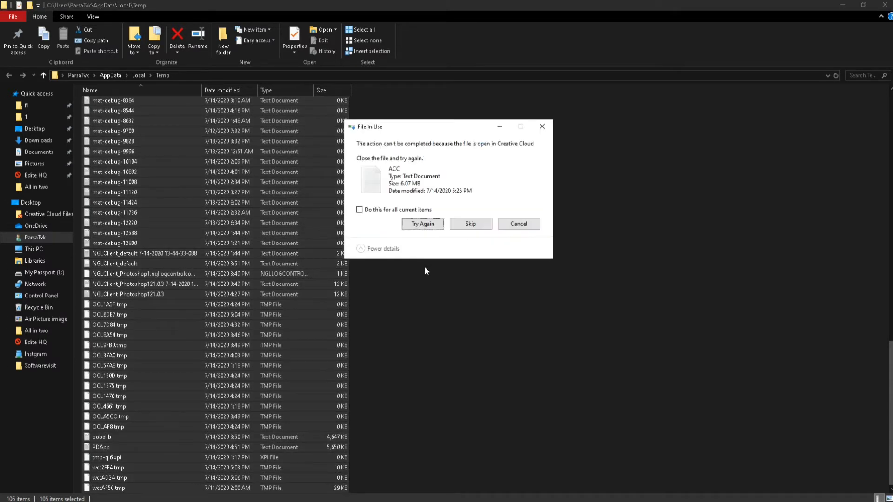
click(401, 210)
click(477, 226)
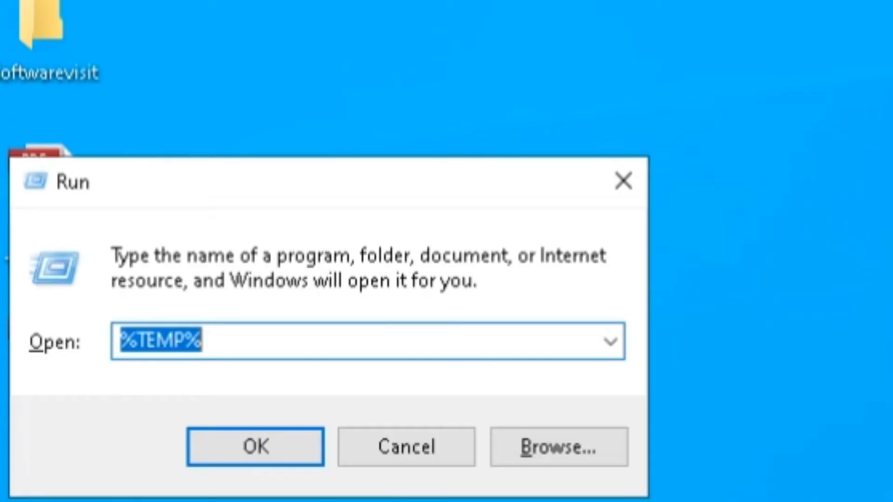
Step: Open the Windows Prefetch folder with the Run command prefetch, and close its window
text(pre)
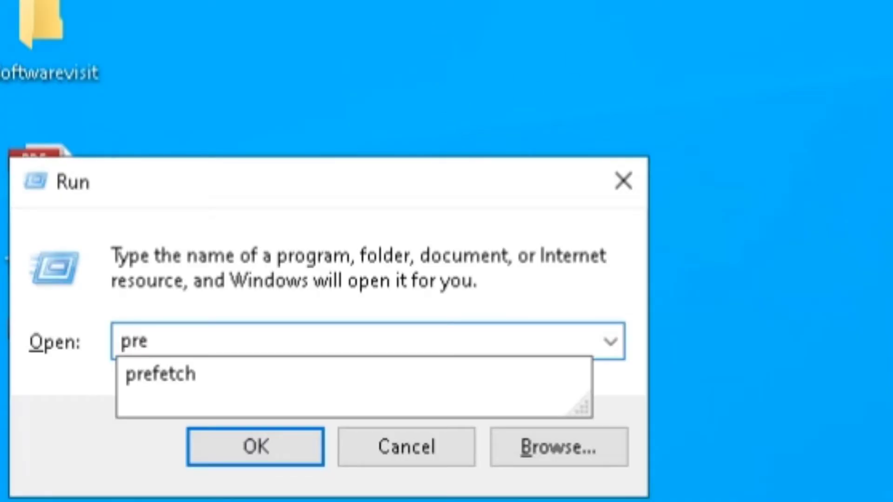
text(f)
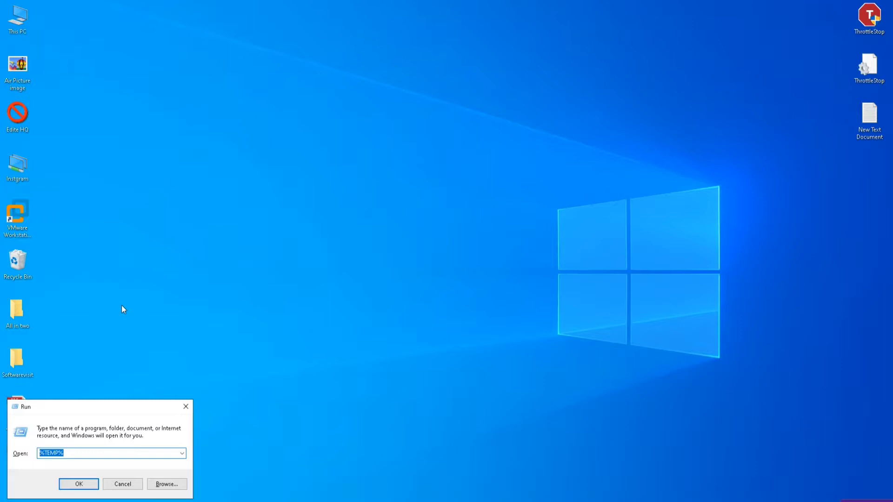
text(pre)
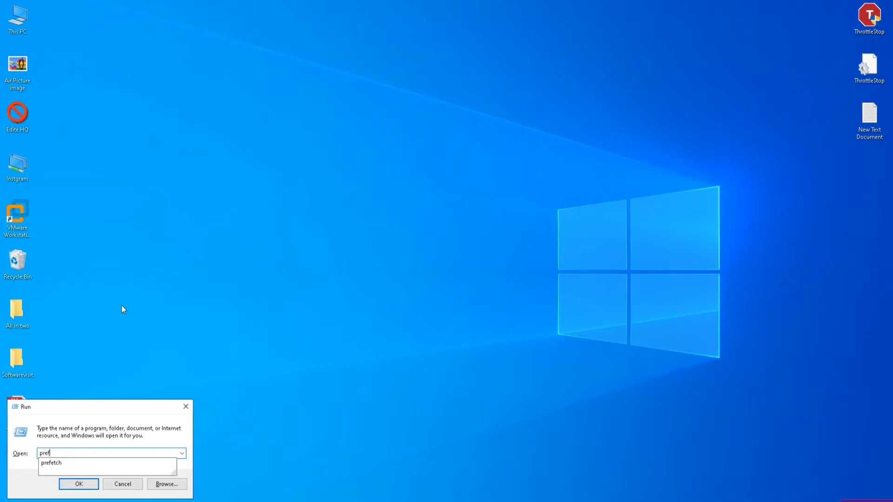
key(Down)
key(Return)
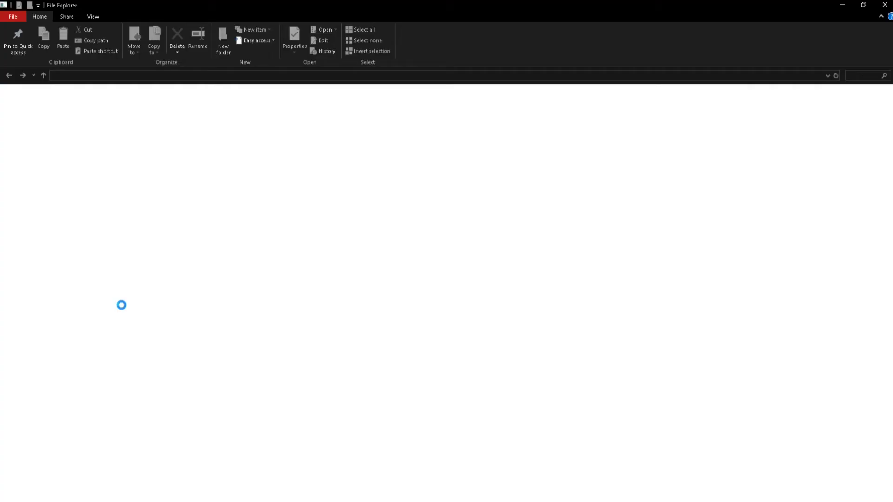
click(445, 267)
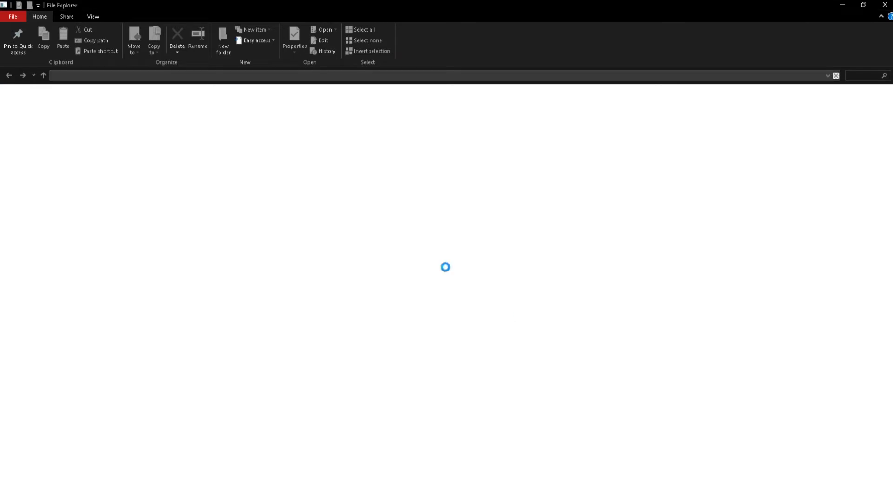
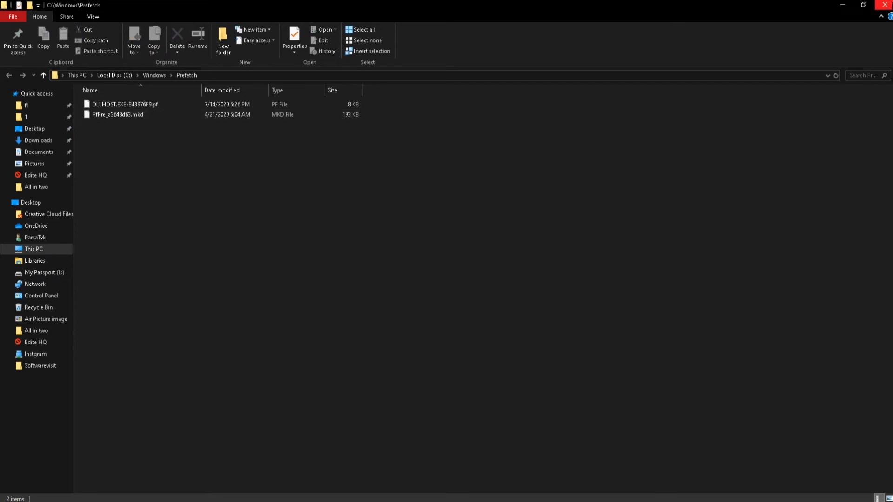
click(884, 5)
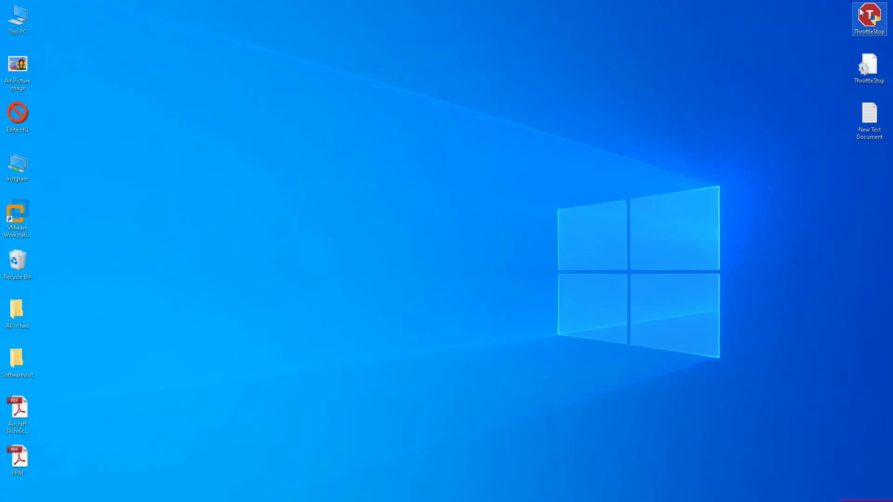
Step: Empty the Recycle Bin, confirm the deletion and deselect its desktop icon
right_click(3, 269)
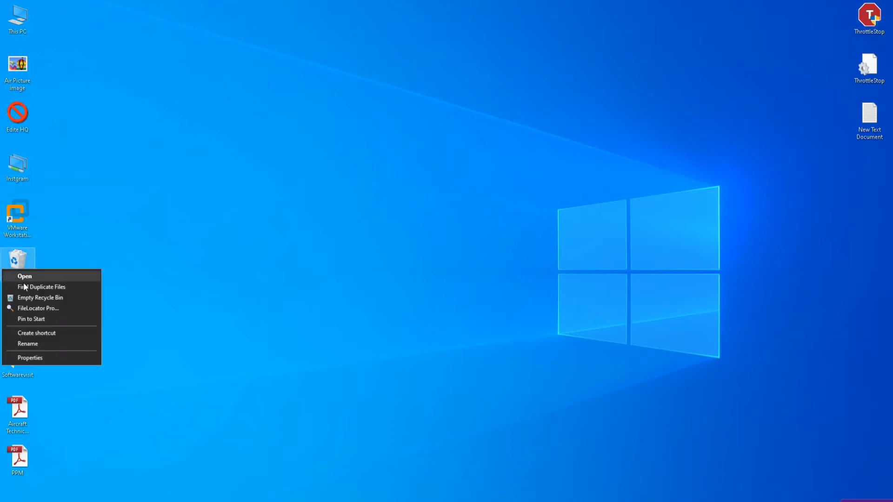
click(65, 297)
click(483, 262)
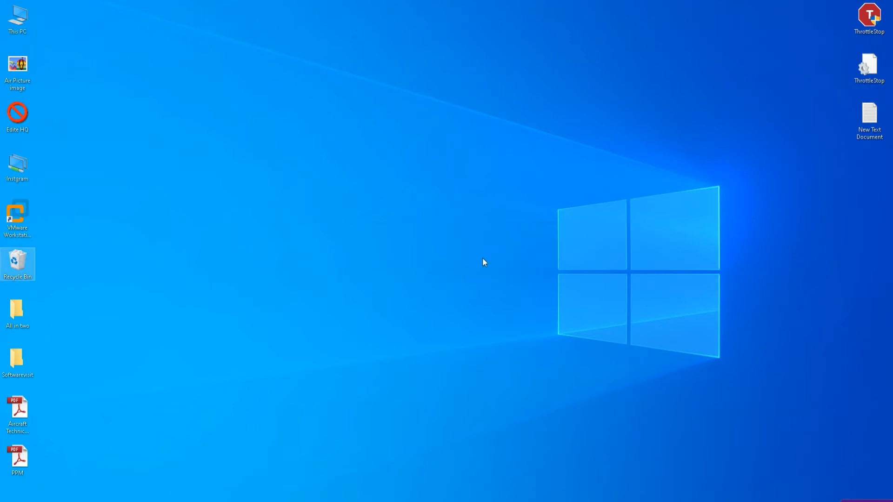
click(159, 254)
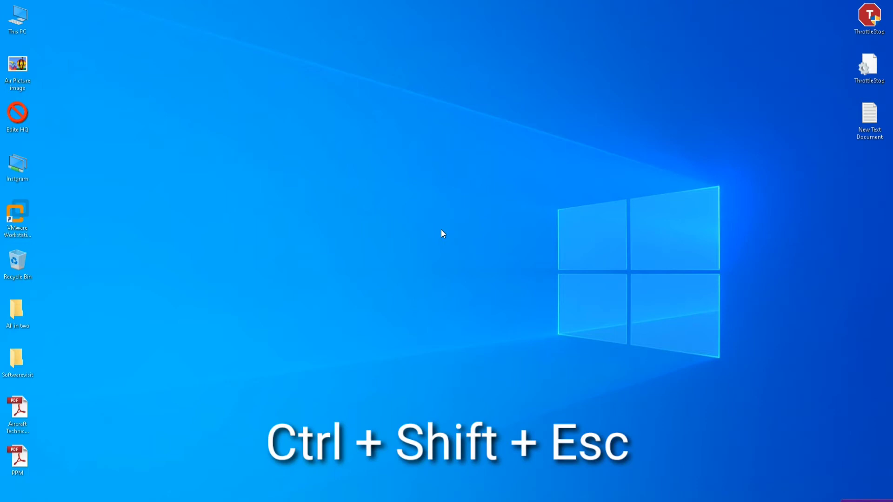
Step: Open Task Manager's list of startup programs and maximize the window
key(ctrl+shift+Escape)
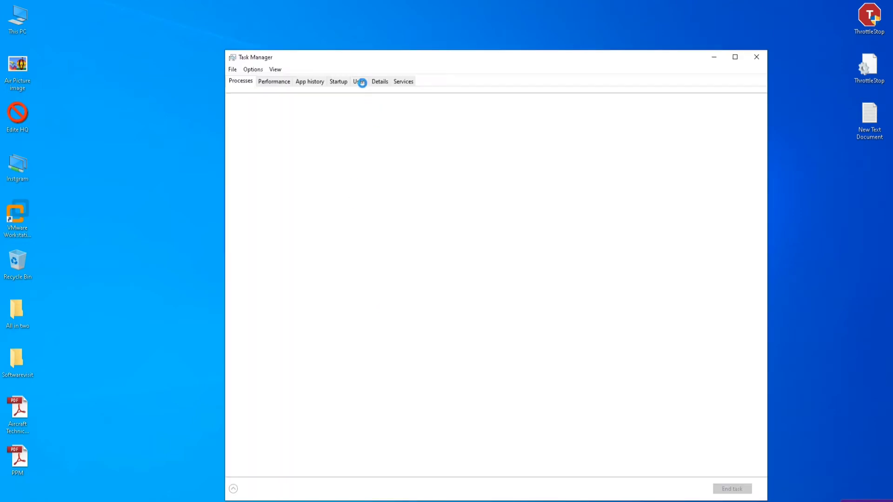
click(338, 81)
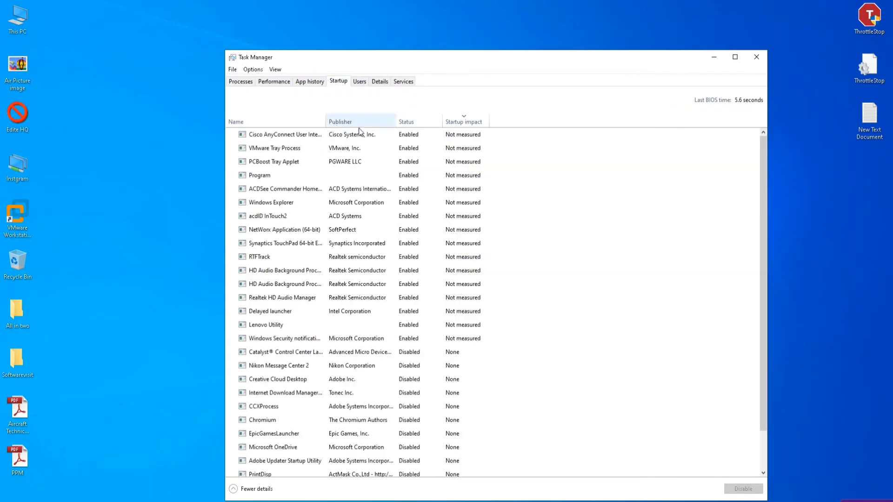
click(734, 56)
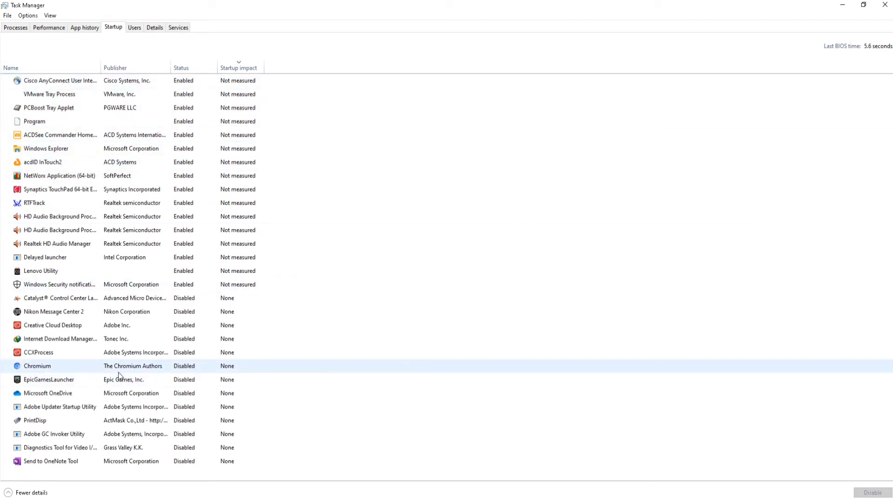
Step: Toggle the startup status of the Catalyst Control Center entry, and close Task Manager
right_click(178, 301)
click(189, 305)
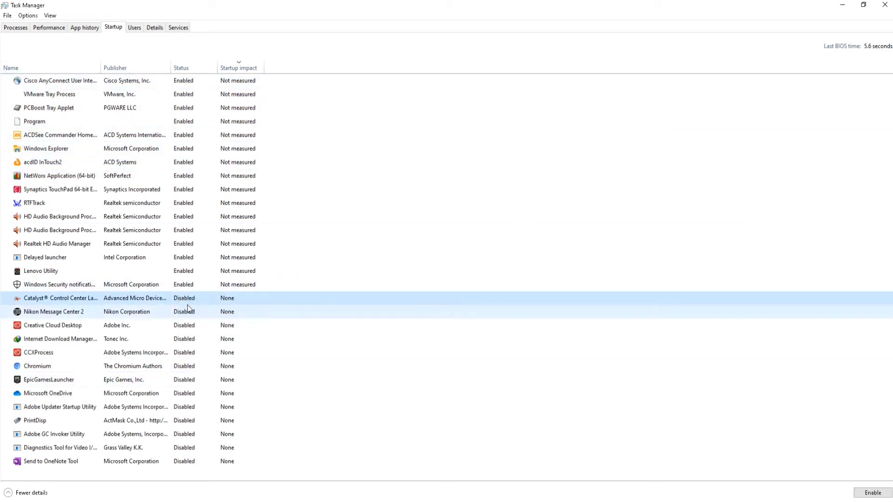
right_click(171, 300)
click(191, 305)
click(884, 4)
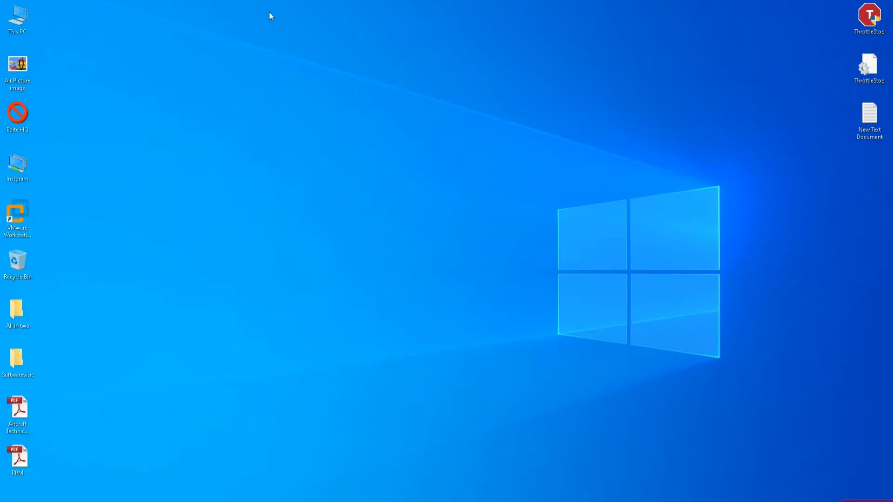
Step: Open the properties of Local Disk (C:) from This PC and launch Disk Cleanup for it
double_click(25, 25)
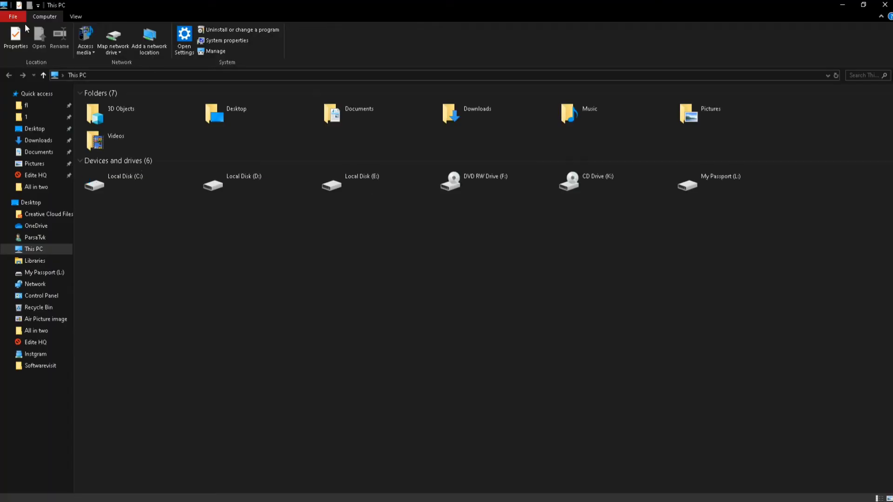
click(146, 186)
right_click(147, 186)
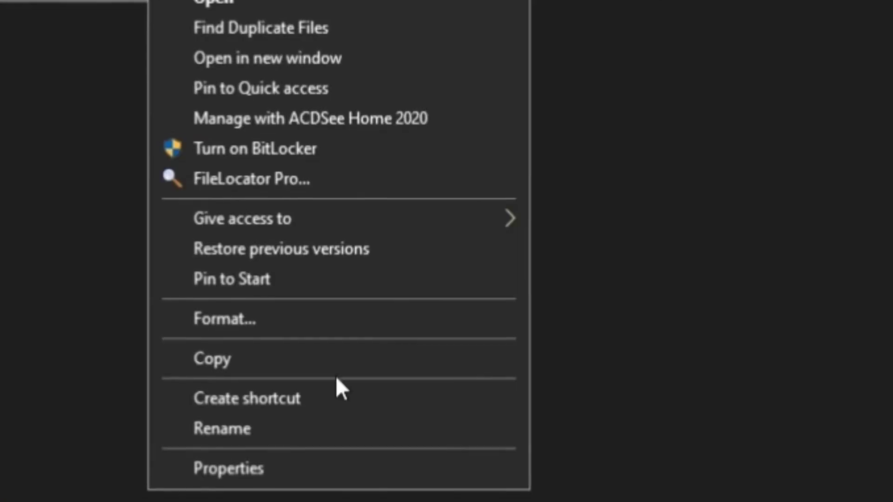
click(201, 349)
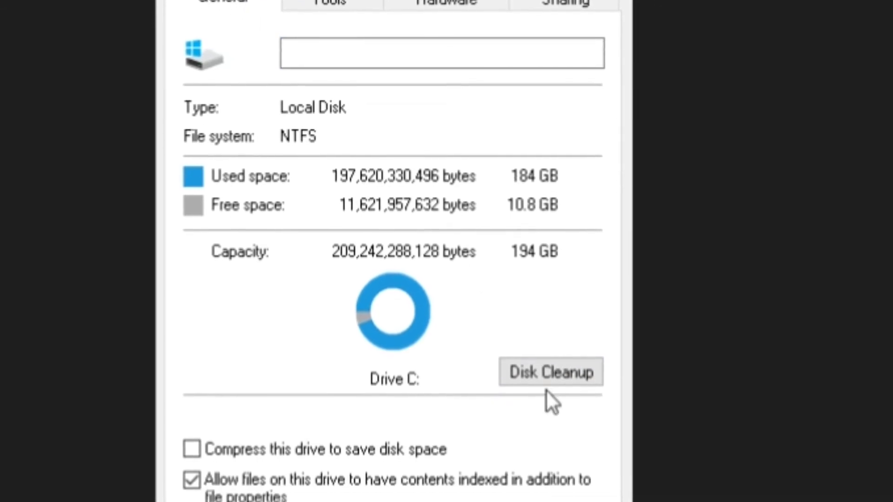
click(547, 388)
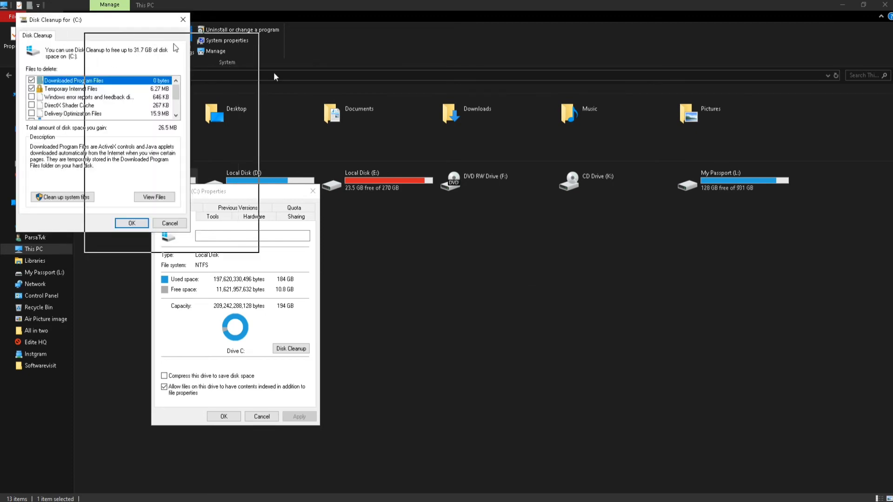
Step: Extend Disk Cleanup for C: to system files and permanently delete the preselected file categories
drag(106, 22, 526, 166)
scroll(478, 244, down, 2)
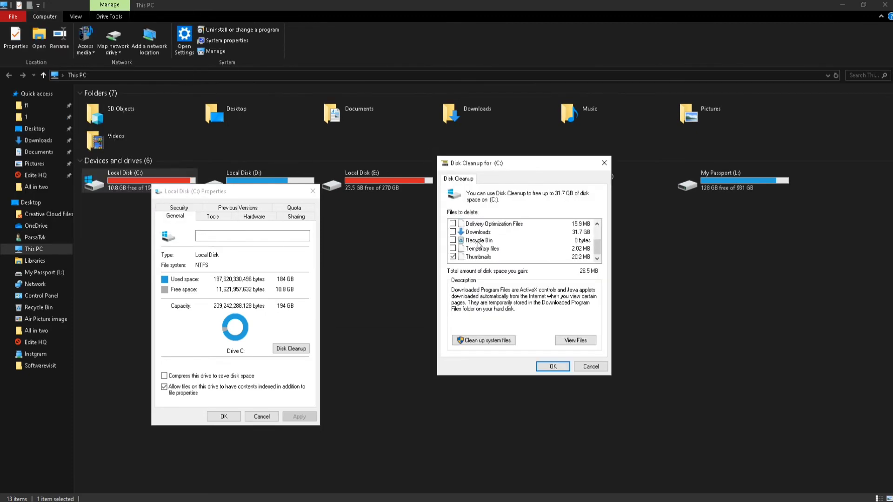
click(404, 412)
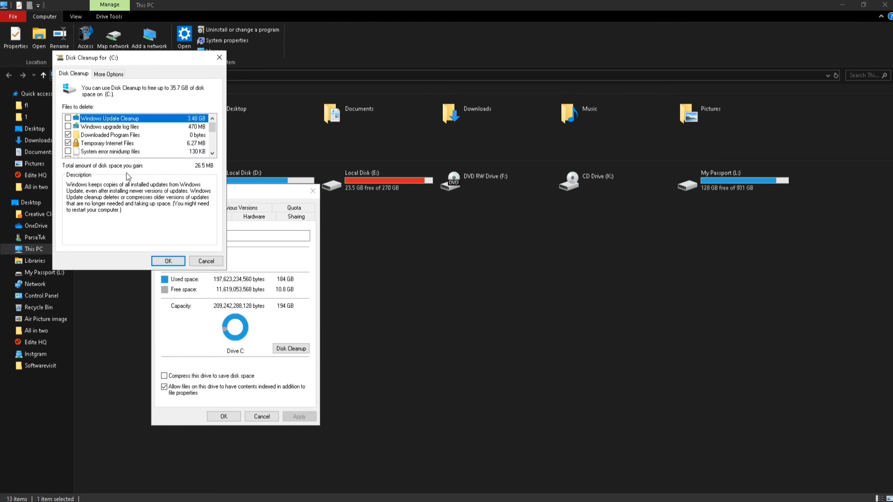
click(169, 260)
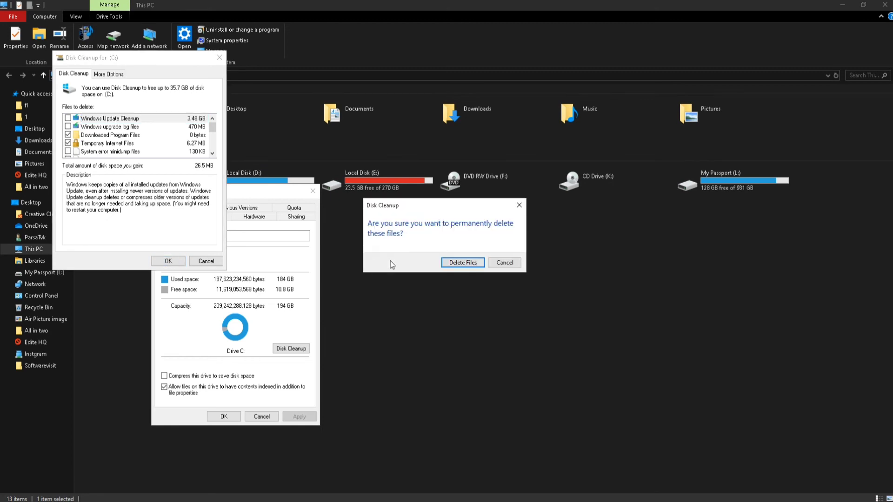
click(460, 263)
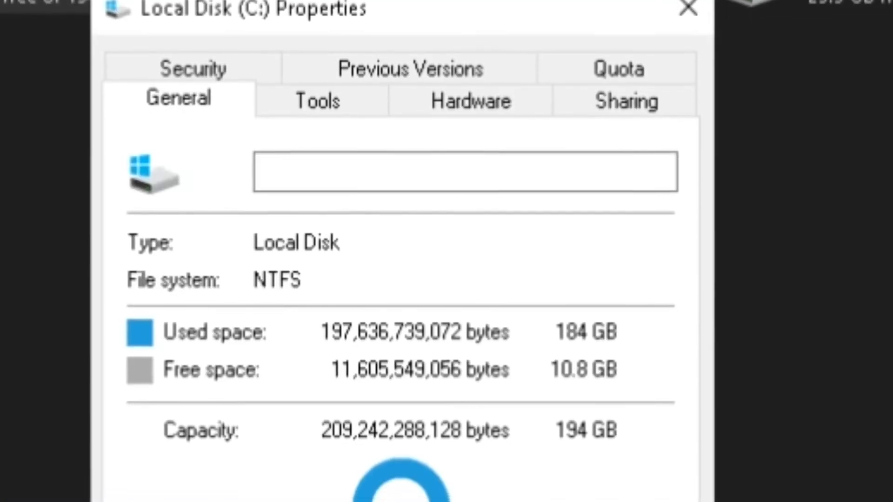
Step: Open Optimize Drives from the C: drive's properties and start optimizing drive C:
click(319, 86)
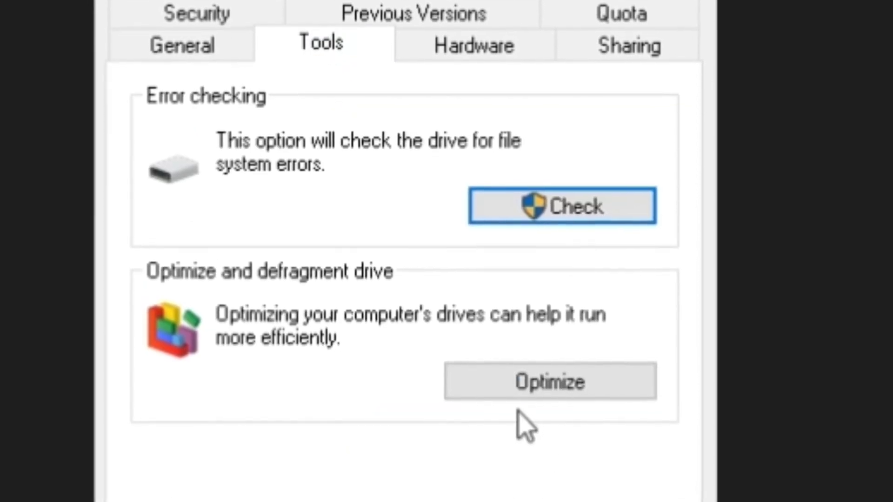
click(530, 393)
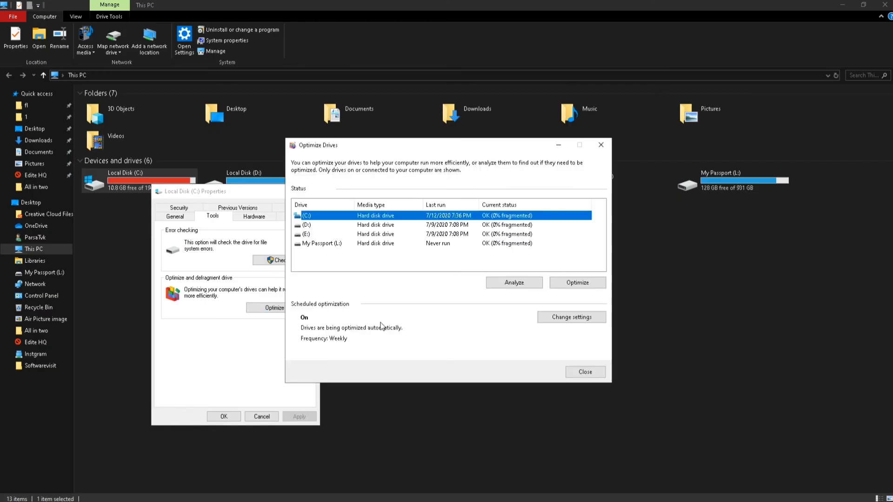
key(Return)
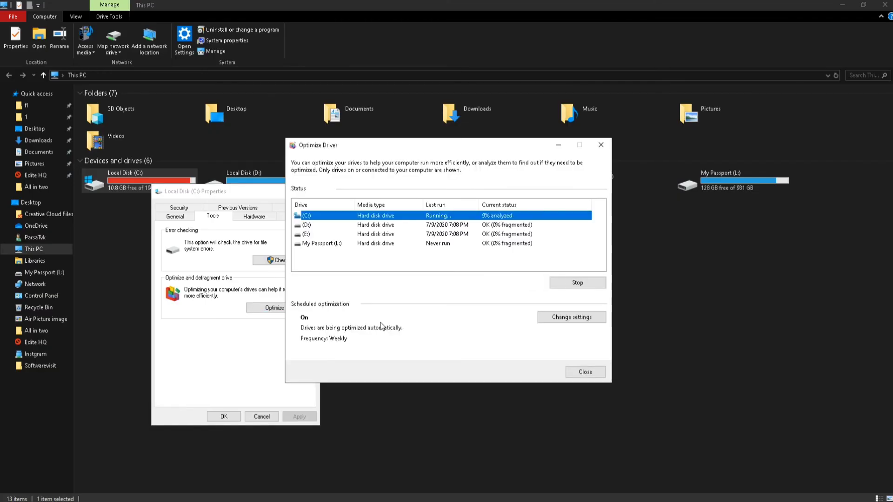